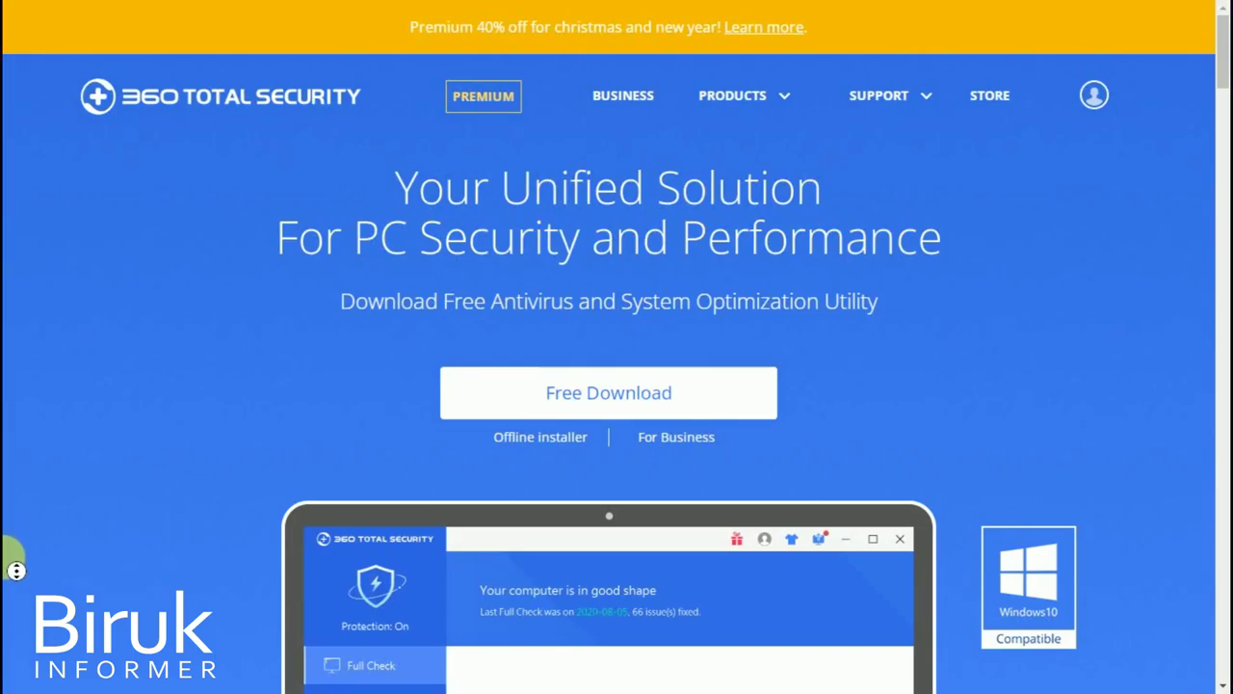
Scroll the 360 Total Security page past the testimonials to the product-download section.
{"action": "scroll", "coordinate": [16, 571], "scroll_direction": "down", "scroll_amount": 2}
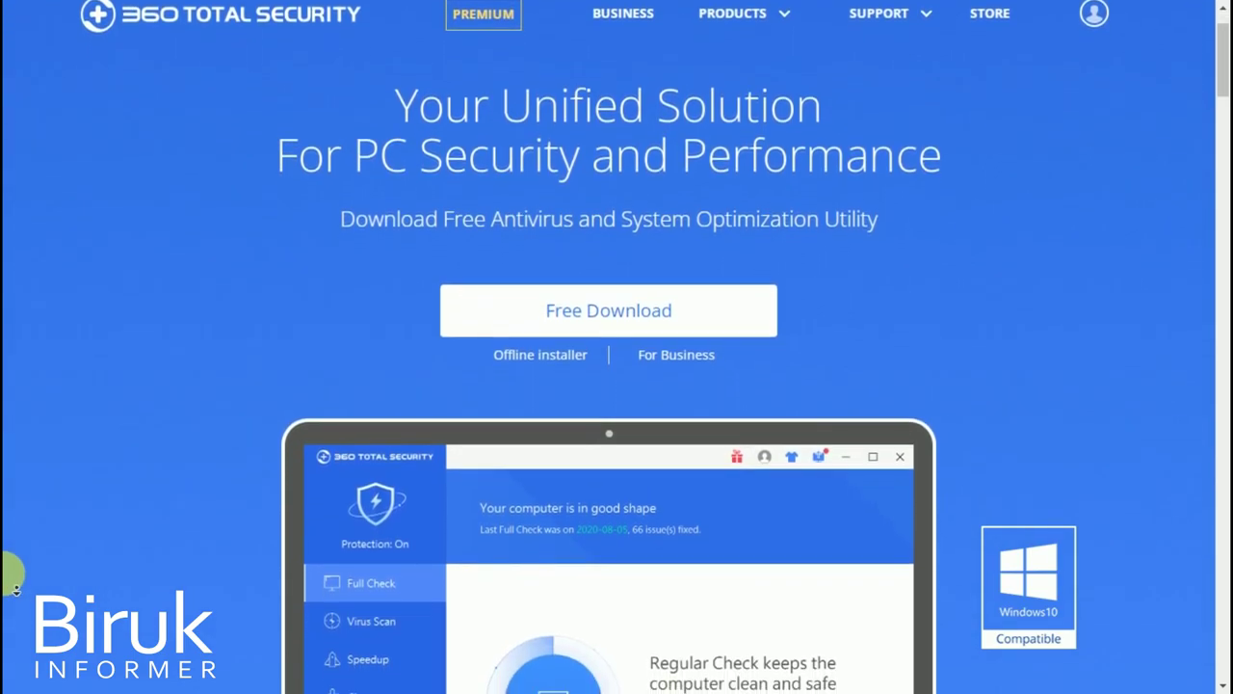
{"action": "scroll", "coordinate": [16, 589], "scroll_direction": "down", "scroll_amount": 1}
{"action": "scroll", "coordinate": [17, 588], "scroll_direction": "down", "scroll_amount": 1}
{"action": "scroll", "coordinate": [19, 585], "scroll_direction": "down", "scroll_amount": 1}
{"action": "scroll", "coordinate": [21, 584], "scroll_direction": "down", "scroll_amount": 1}
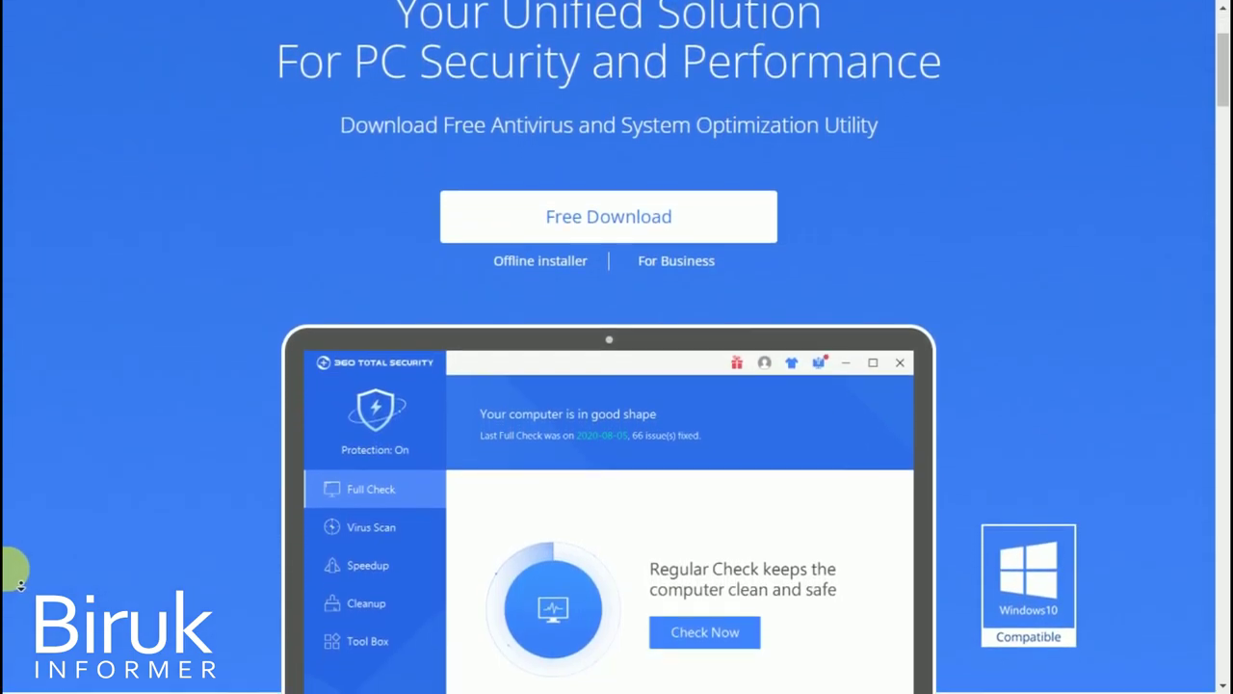
{"action": "scroll", "coordinate": [19, 580], "scroll_direction": "down", "scroll_amount": 1}
{"action": "scroll", "coordinate": [17, 576], "scroll_direction": "down", "scroll_amount": 1}
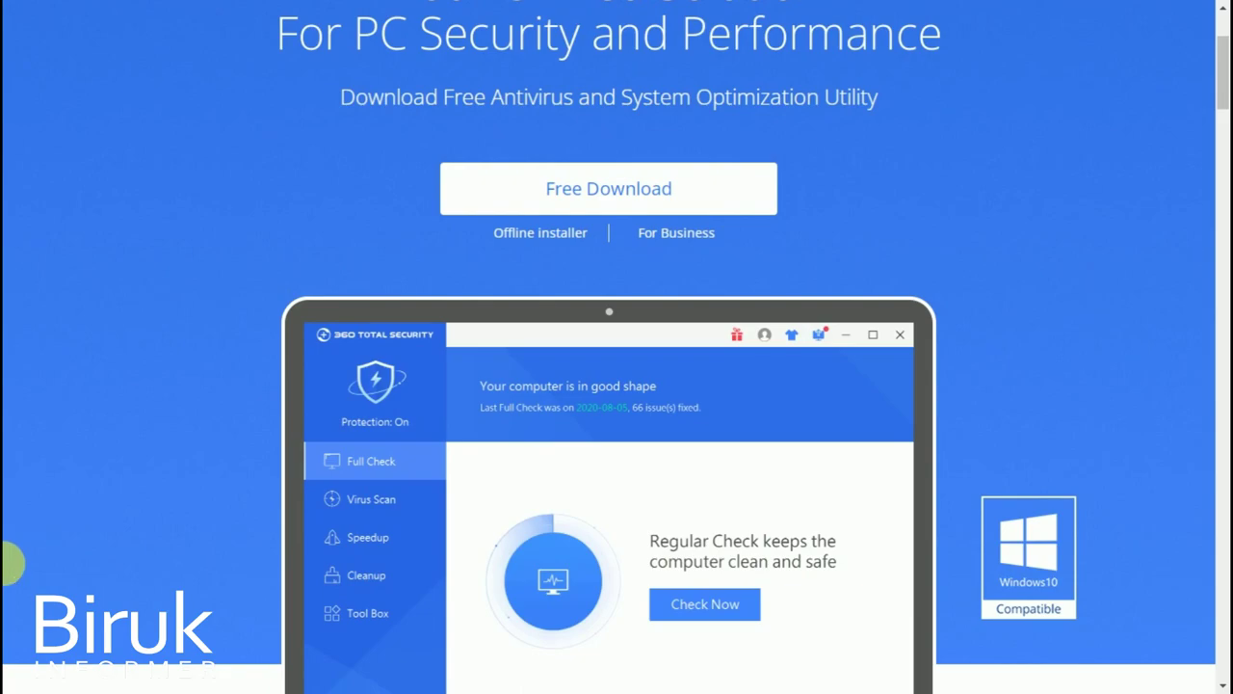
{"action": "scroll", "coordinate": [12, 563], "scroll_direction": "down", "scroll_amount": 1}
{"action": "scroll", "coordinate": [11, 565], "scroll_direction": "down", "scroll_amount": 1}
{"action": "scroll", "coordinate": [10, 566], "scroll_direction": "down", "scroll_amount": 1}
{"action": "scroll", "coordinate": [10, 566], "scroll_direction": "down", "scroll_amount": 1}
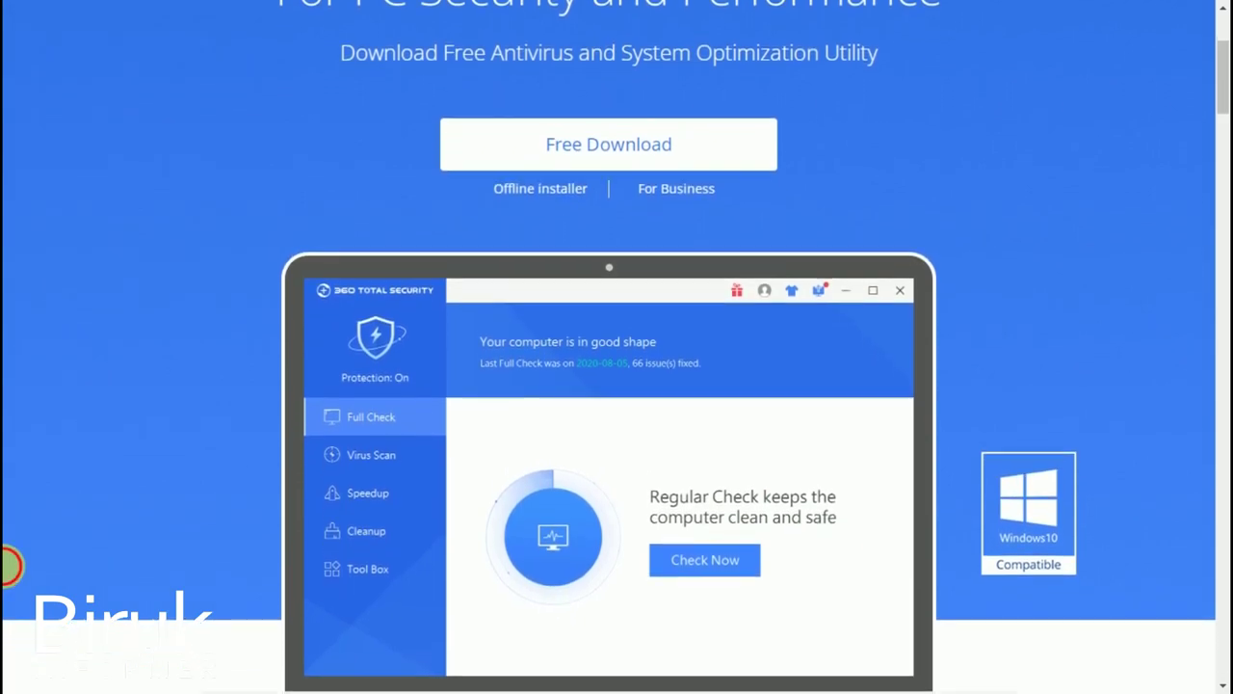
{"action": "scroll", "coordinate": [113, 570], "scroll_direction": "up", "scroll_amount": 5}
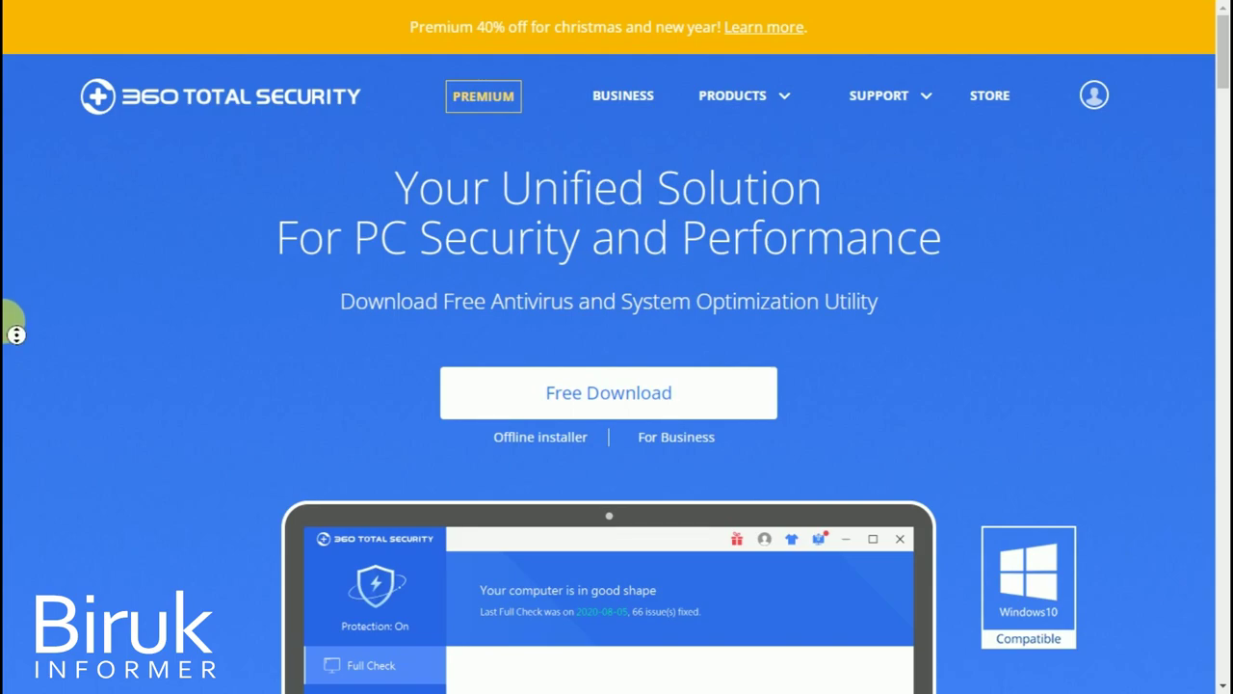
{"action": "scroll", "coordinate": [16, 337], "scroll_direction": "down", "scroll_amount": 1}
{"action": "scroll", "coordinate": [16, 342], "scroll_direction": "down", "scroll_amount": 1}
{"action": "scroll", "coordinate": [17, 347], "scroll_direction": "down", "scroll_amount": 1}
{"action": "scroll", "coordinate": [17, 352], "scroll_direction": "down", "scroll_amount": 1}
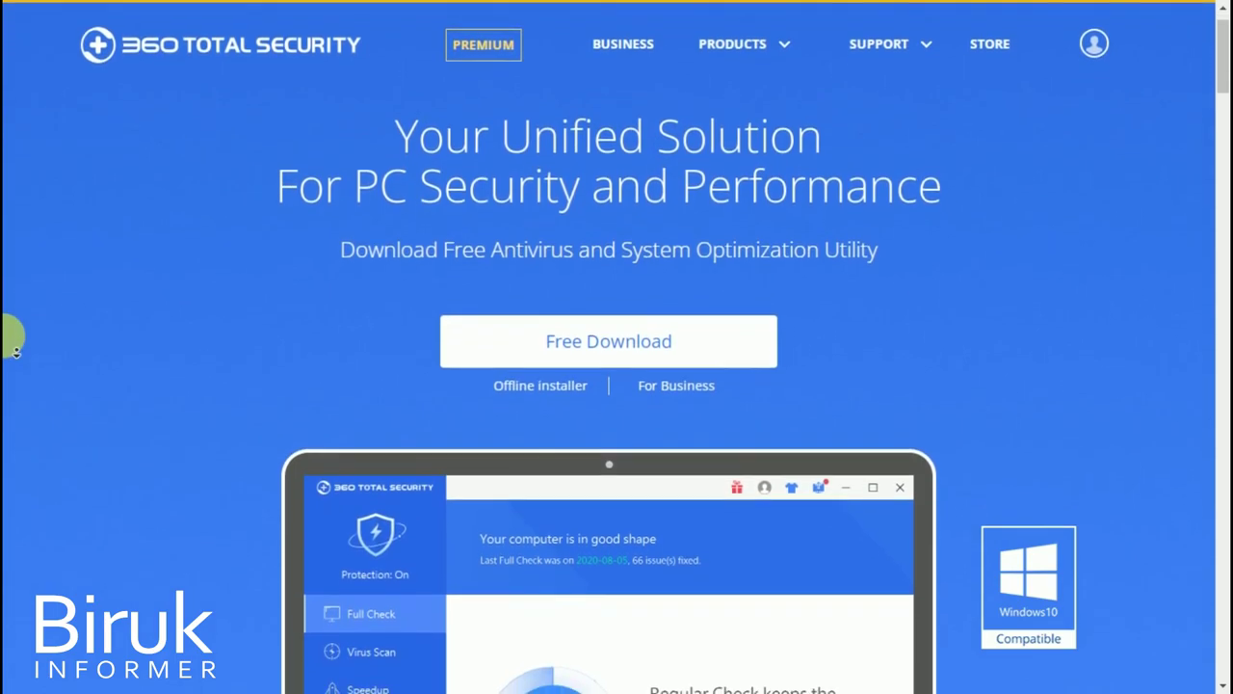
{"action": "scroll", "coordinate": [16, 352], "scroll_direction": "down", "scroll_amount": 1}
{"action": "scroll", "coordinate": [17, 352], "scroll_direction": "down", "scroll_amount": 1}
{"action": "scroll", "coordinate": [16, 352], "scroll_direction": "down", "scroll_amount": 1}
{"action": "scroll", "coordinate": [16, 352], "scroll_direction": "down", "scroll_amount": 1}
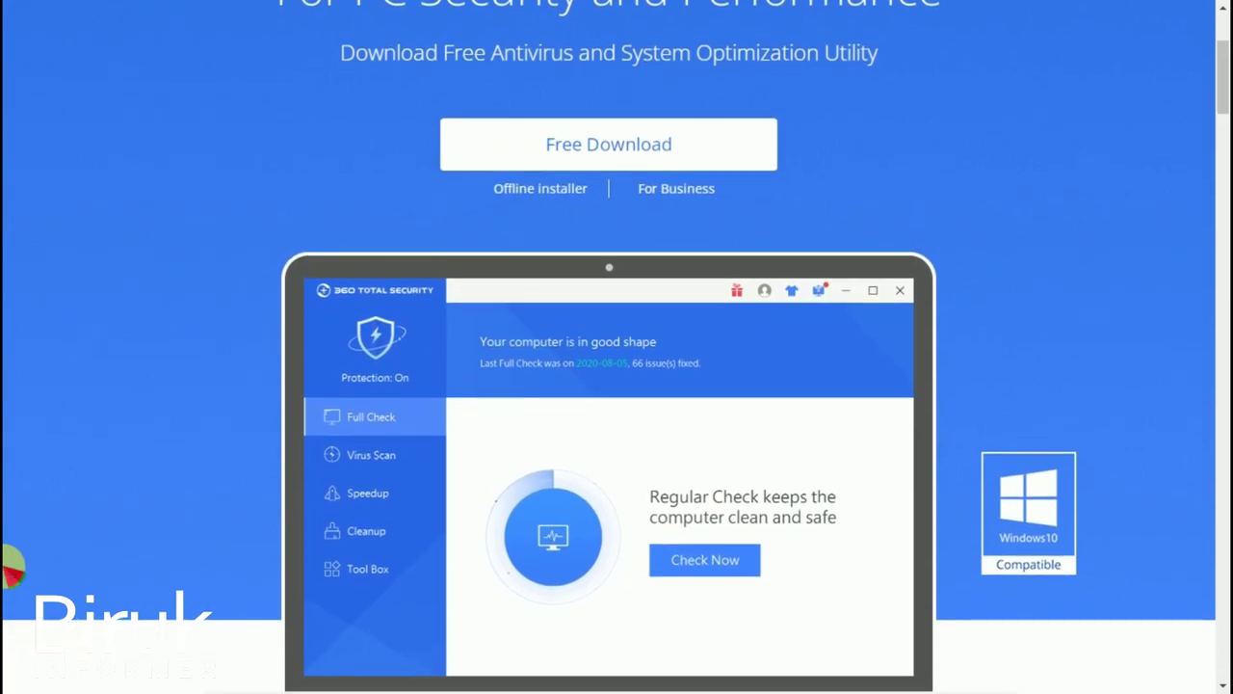
{"action": "scroll", "coordinate": [108, 584], "scroll_direction": "up", "scroll_amount": 3}
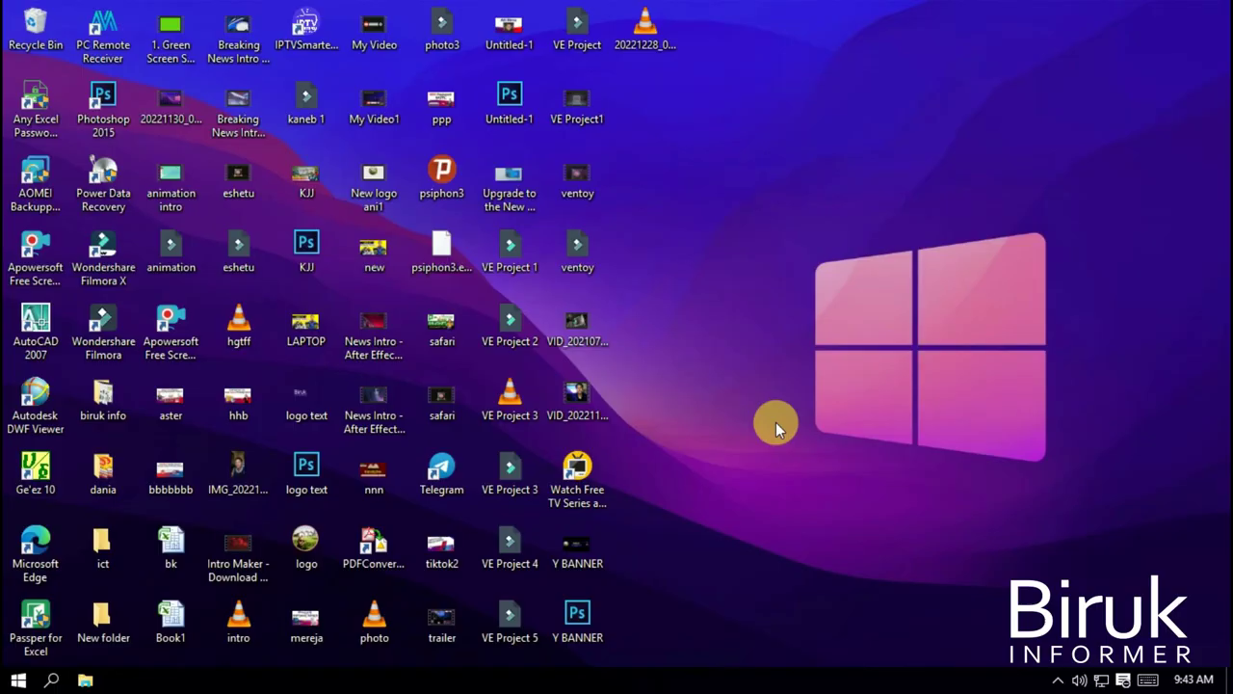
Launch Chrome from Start and Google '360 total security' using the touch keyboard.
{"action": "left_click", "coordinate": [8, 681]}
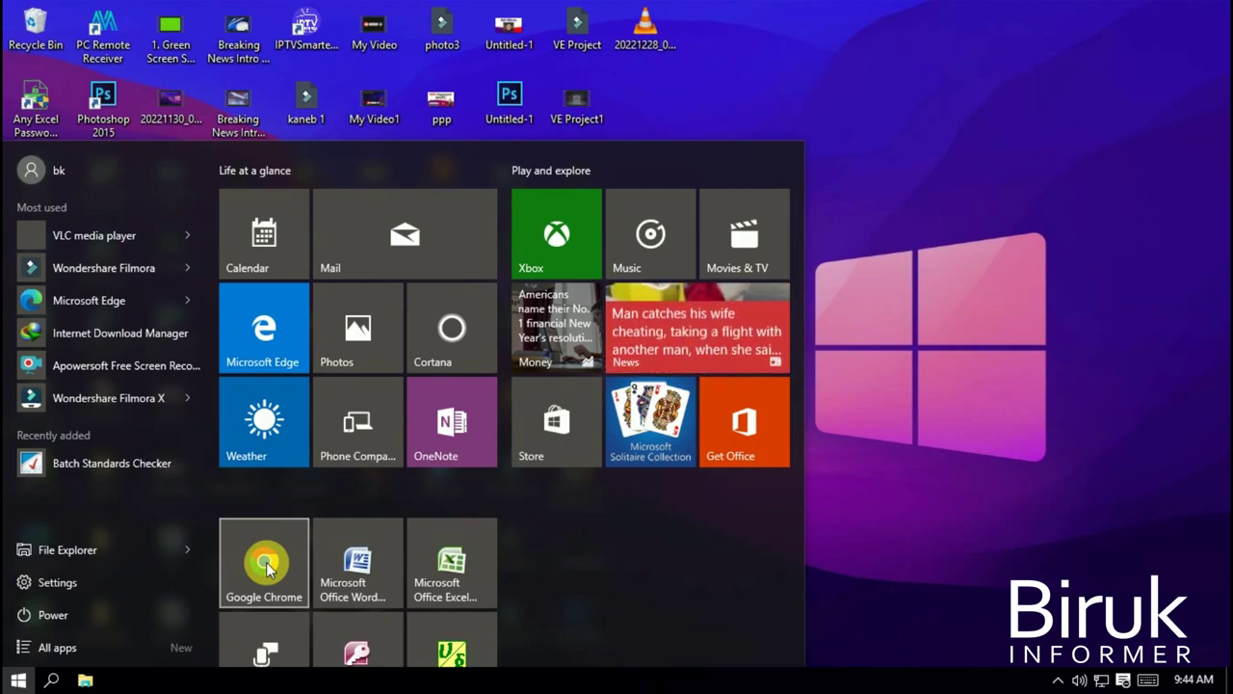
{"action": "left_click", "coordinate": [267, 569]}
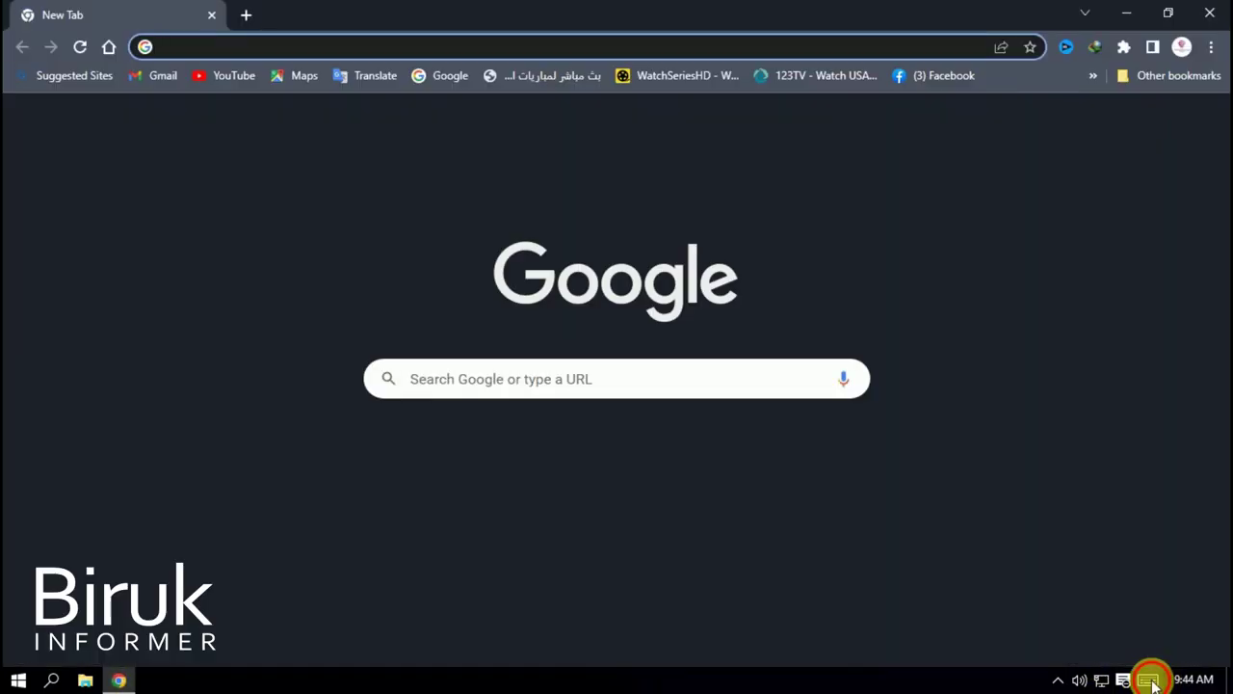
{"action": "left_click", "coordinate": [417, 379]}
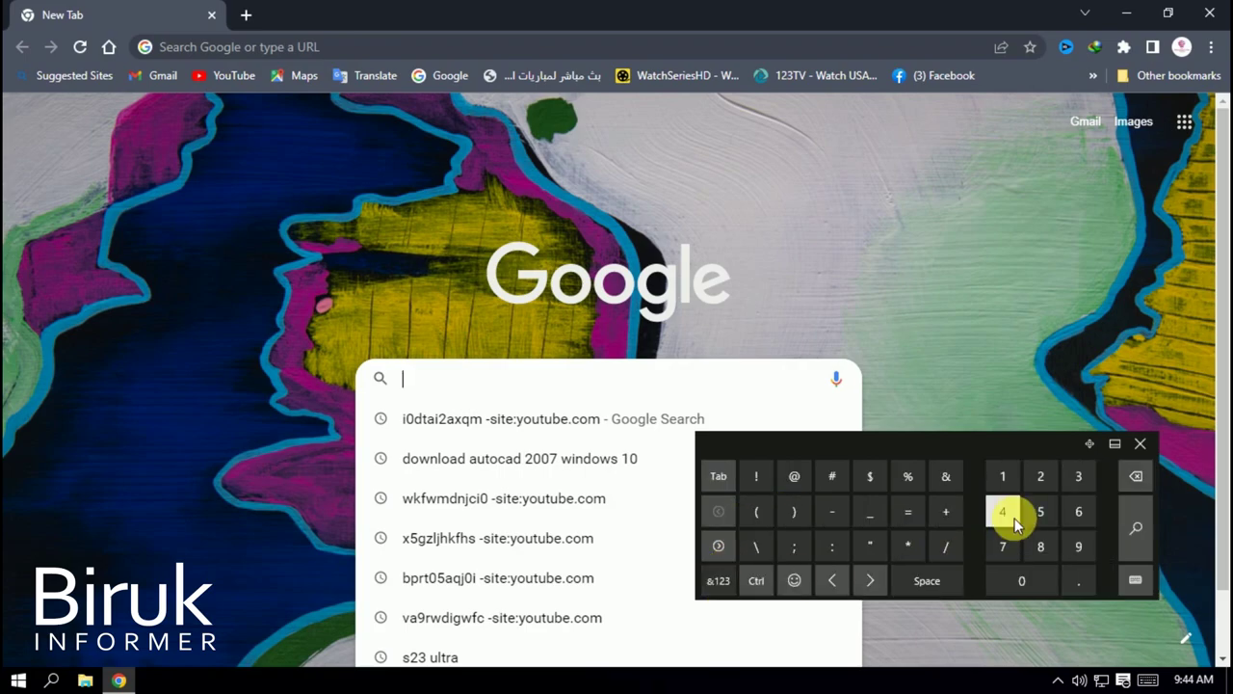
{"action": "left_click", "coordinate": [1067, 481]}
{"action": "type", "text": "360 total security"}
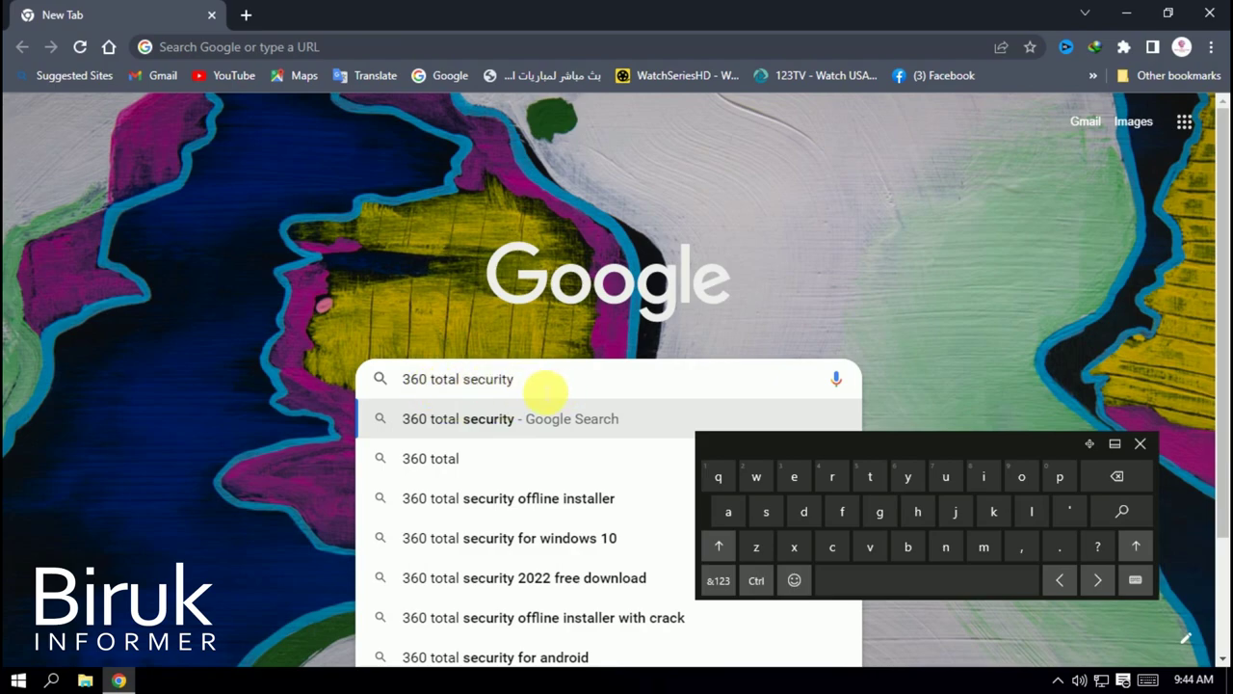
{"action": "left_click", "coordinate": [1140, 444]}
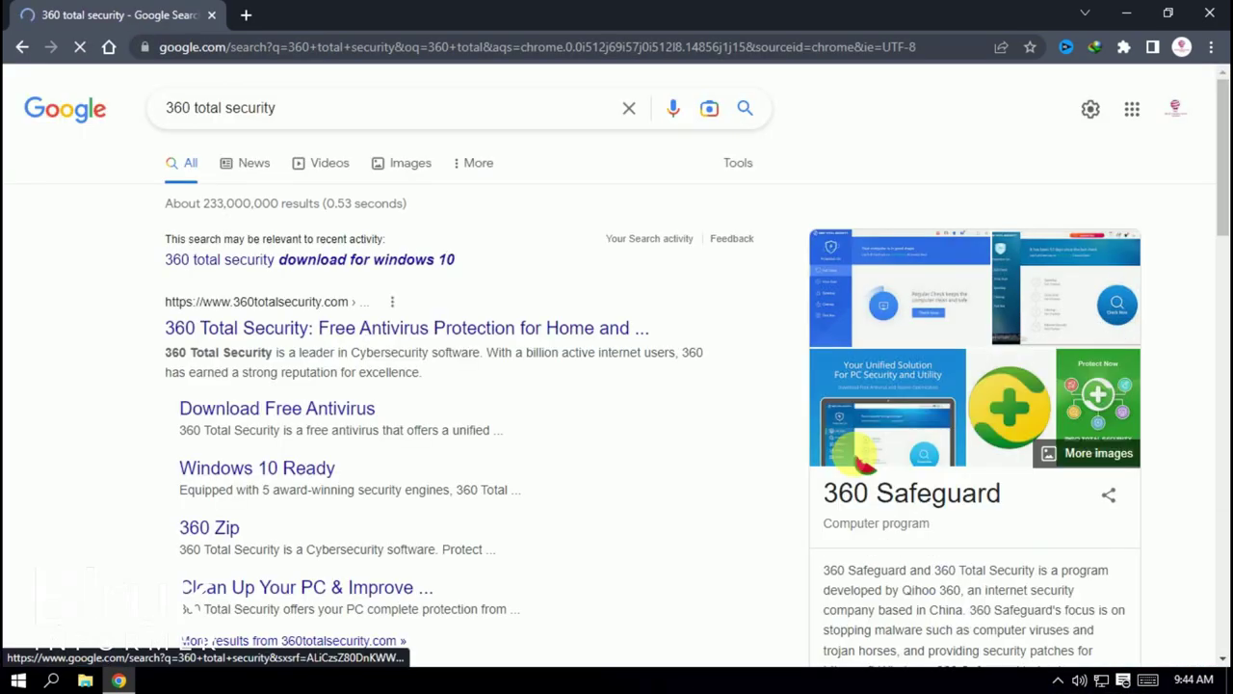
On 360totalsecurity.com, choose the Offline installer link to get the 92.79 MB setup file.
{"action": "scroll", "coordinate": [249, 501], "scroll_direction": "down", "scroll_amount": 3}
{"action": "scroll", "coordinate": [248, 511], "scroll_direction": "down", "scroll_amount": 2}
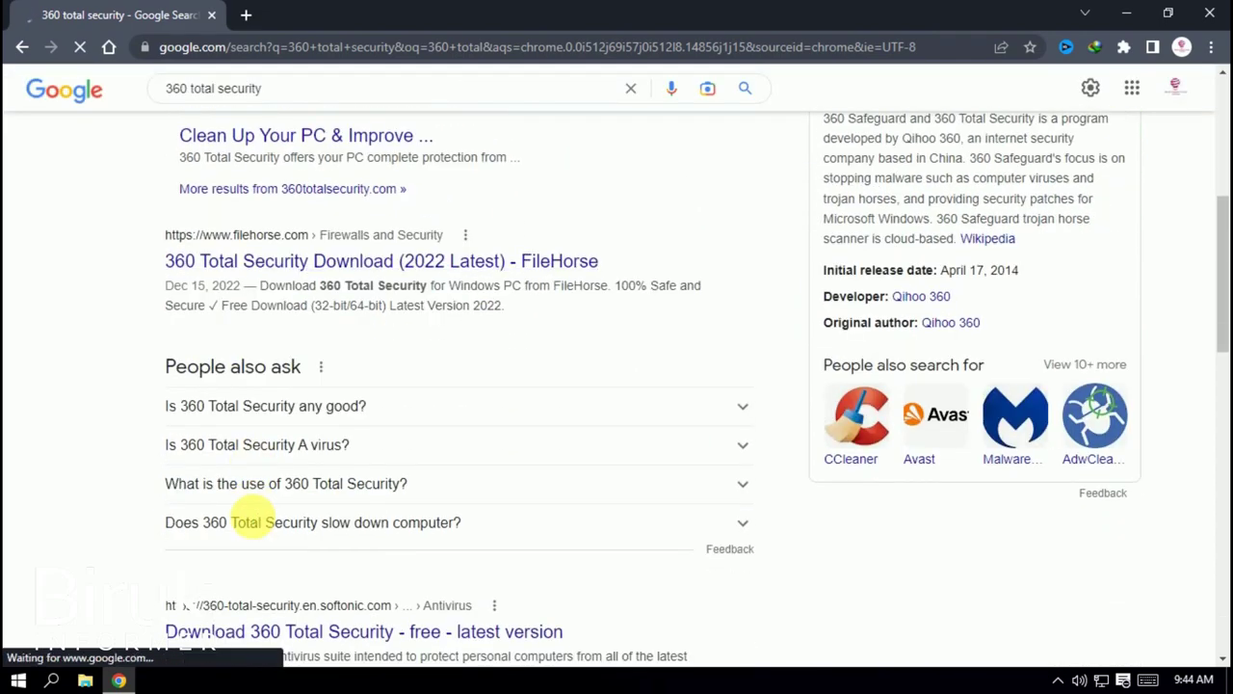
{"action": "scroll", "coordinate": [249, 516], "scroll_direction": "down", "scroll_amount": 1}
{"action": "scroll", "coordinate": [260, 515], "scroll_direction": "down", "scroll_amount": 2}
{"action": "scroll", "coordinate": [275, 520], "scroll_direction": "up", "scroll_amount": 7}
{"action": "scroll", "coordinate": [270, 516], "scroll_direction": "up", "scroll_amount": 2}
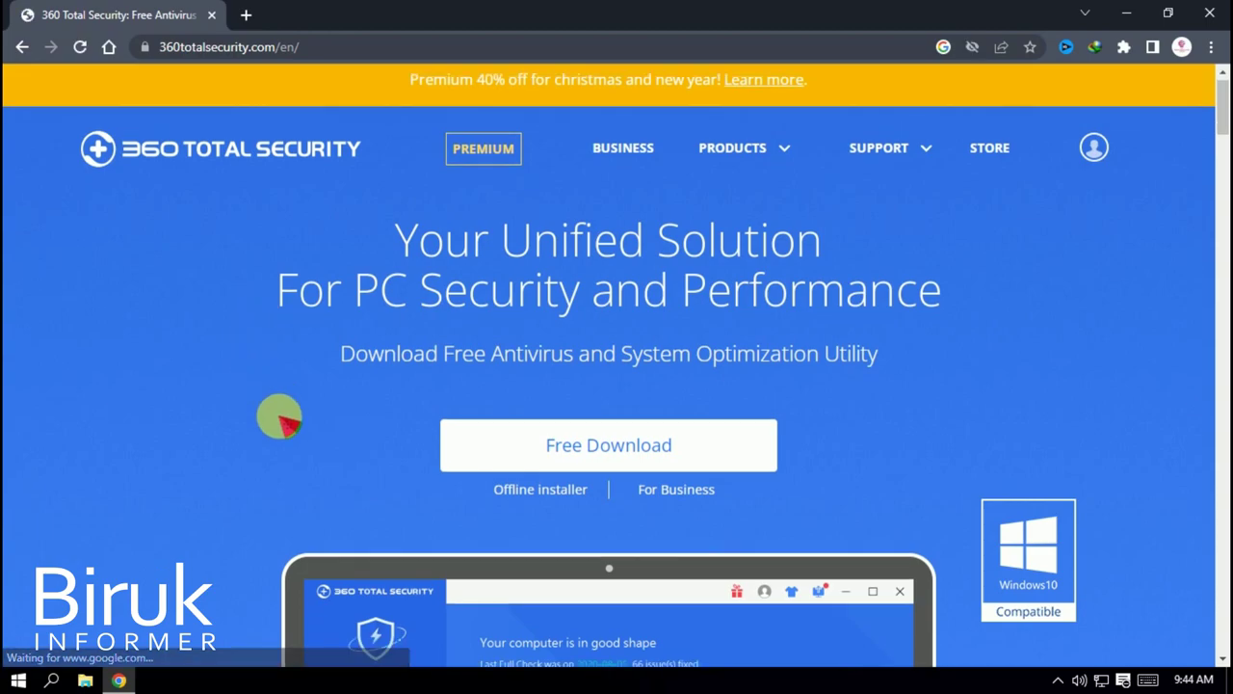
{"action": "scroll", "coordinate": [287, 422], "scroll_direction": "down", "scroll_amount": 2}
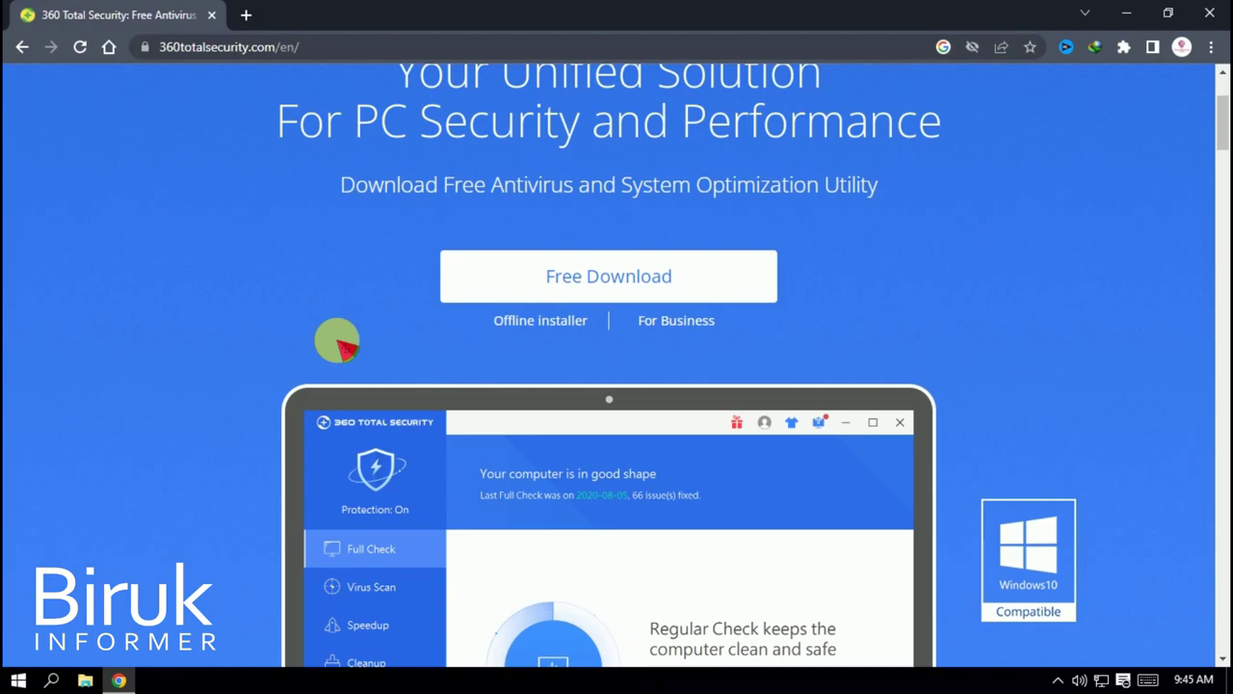
{"action": "left_click", "coordinate": [553, 327]}
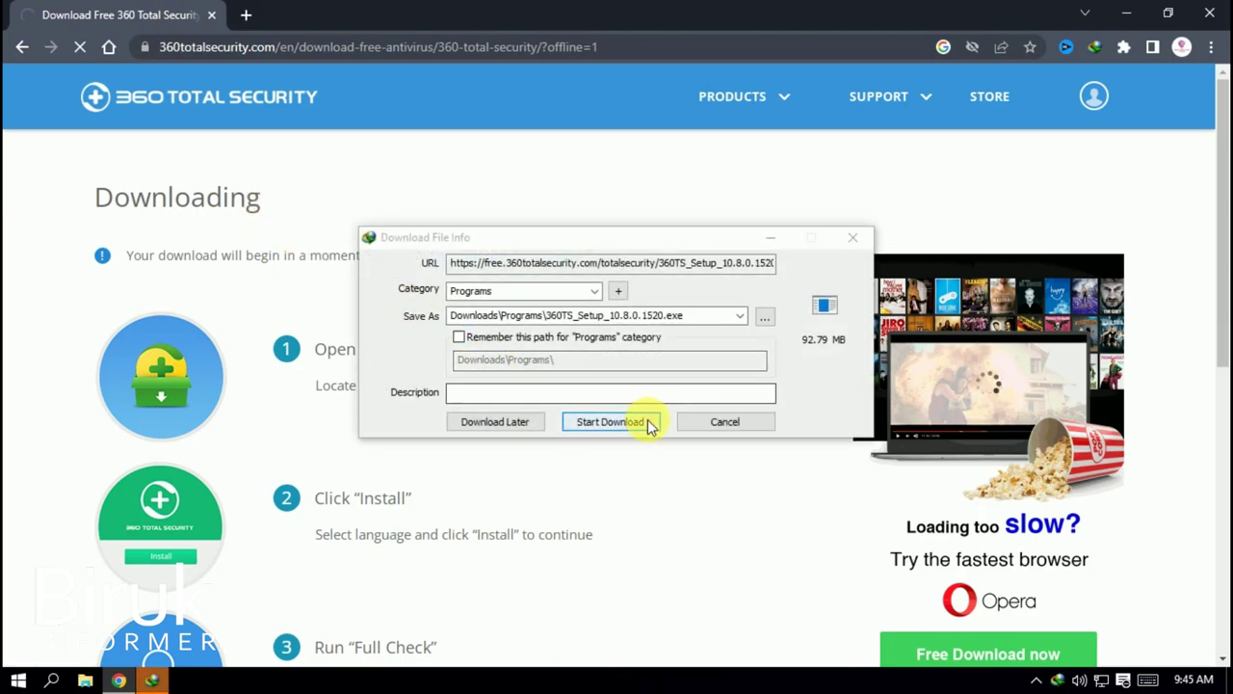
Start the 360TS setup download in Internet Download Manager, then close Chrome.
{"action": "left_click", "coordinate": [607, 424]}
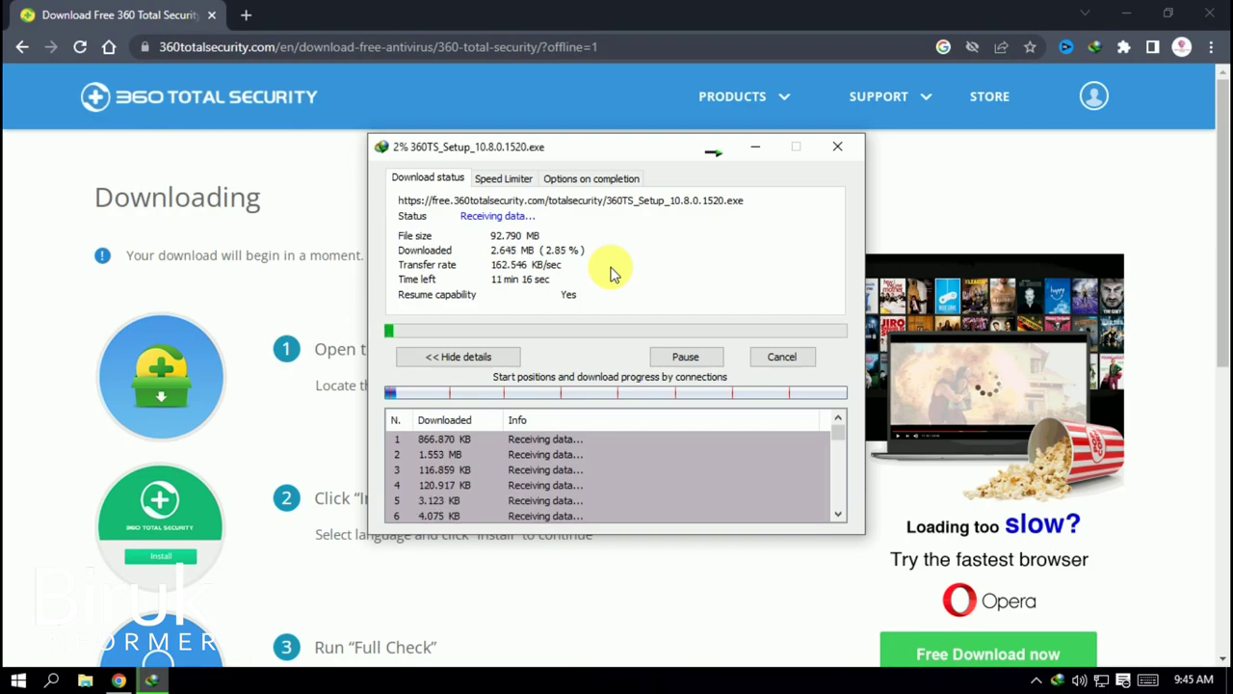
{"action": "left_click_drag", "start_coordinate": [588, 158], "coordinate": [896, 248]}
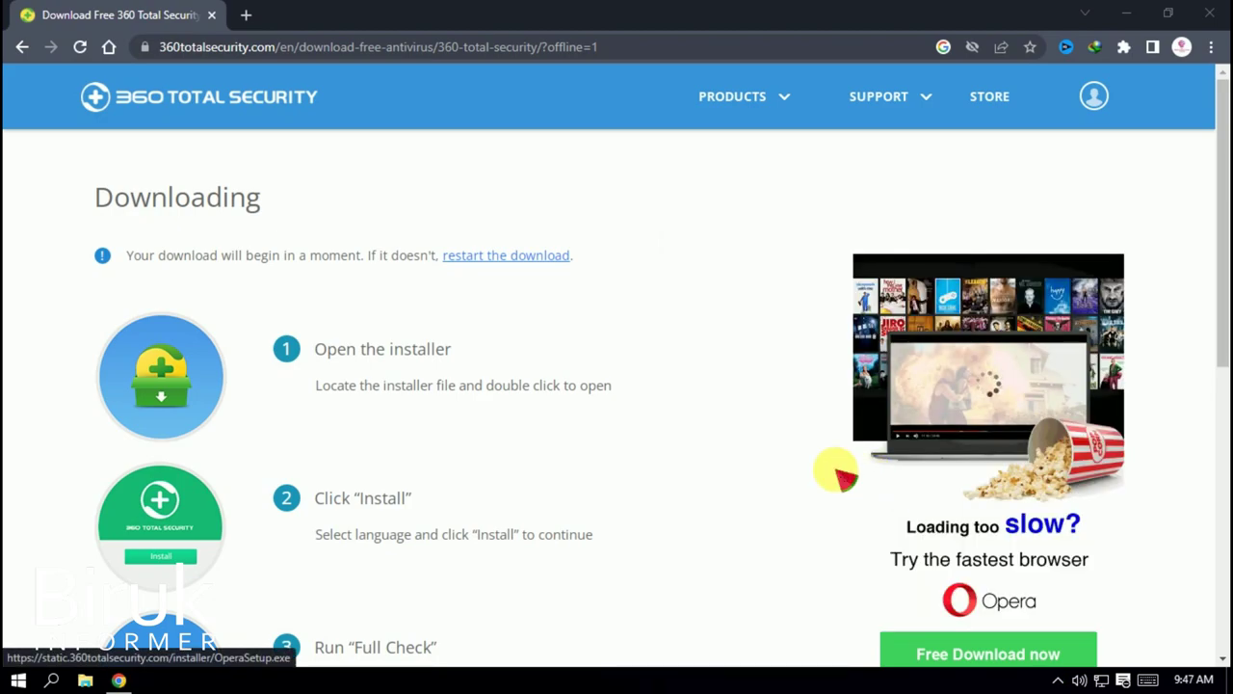
{"action": "left_click", "coordinate": [1208, 15]}
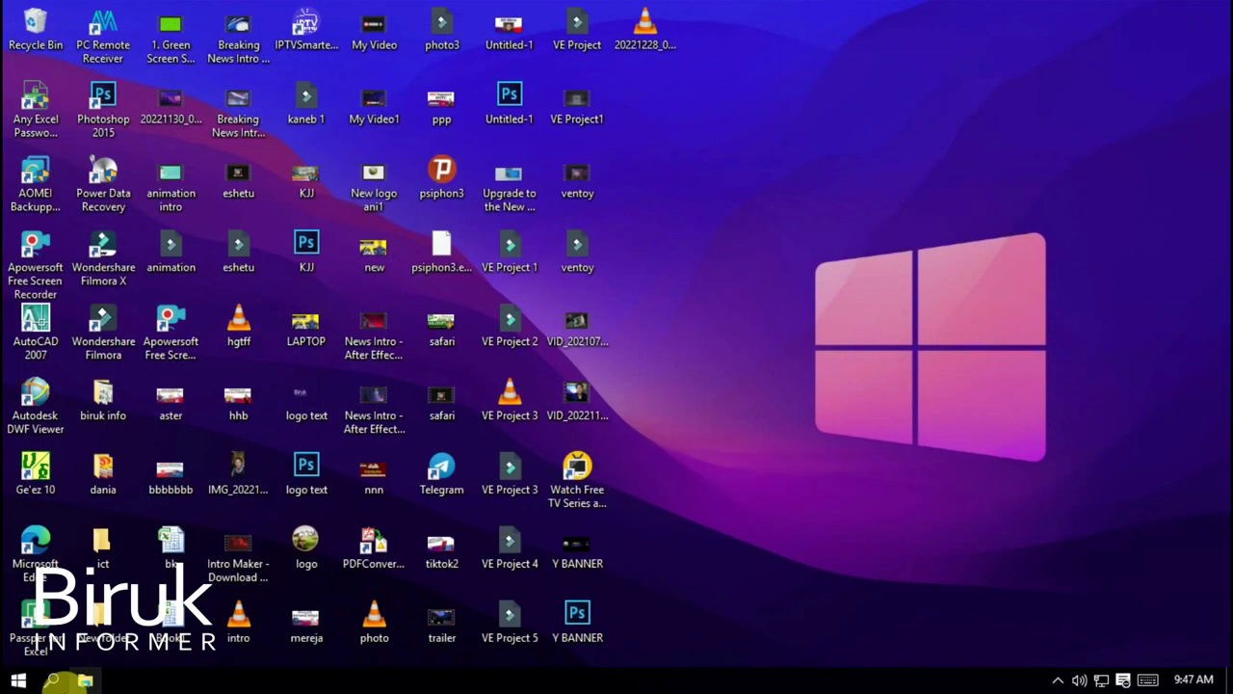
{"action": "left_click", "coordinate": [85, 680]}
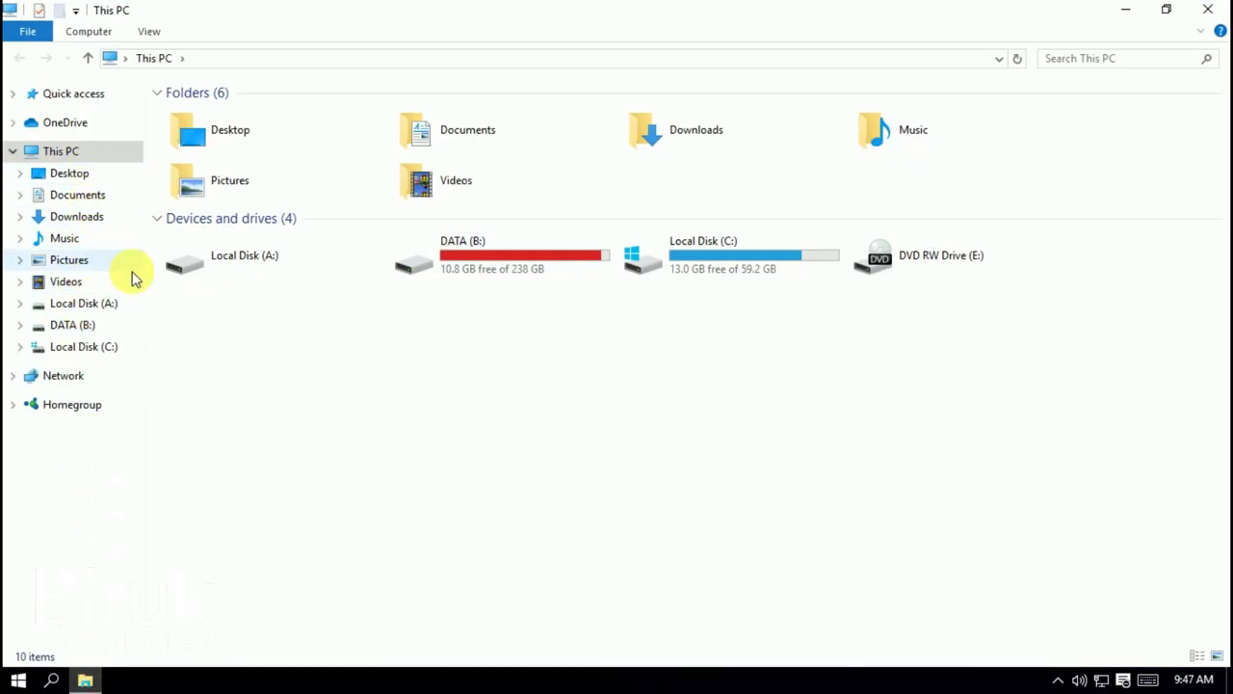
Browse to DATA (B:) > Softwares > 2022 and scroll to 360TS_Setup.
{"action": "left_click", "coordinate": [67, 217]}
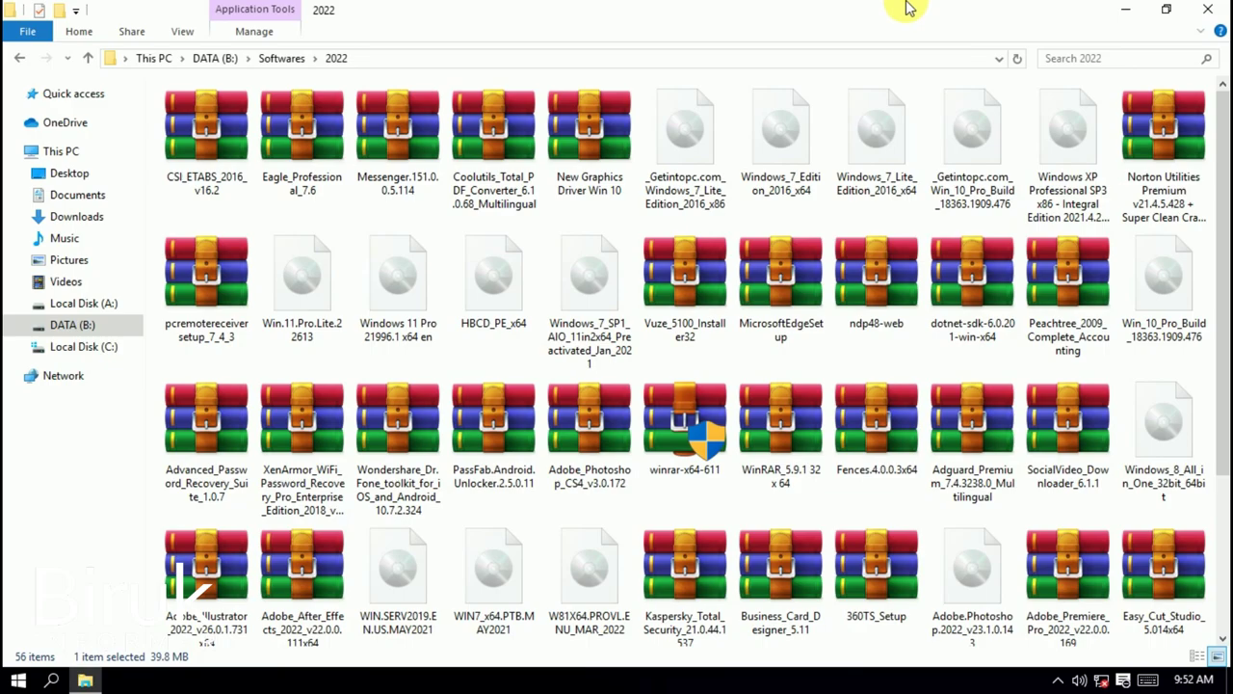
{"action": "left_click_drag", "start_coordinate": [1223, 270], "coordinate": [1223, 424]}
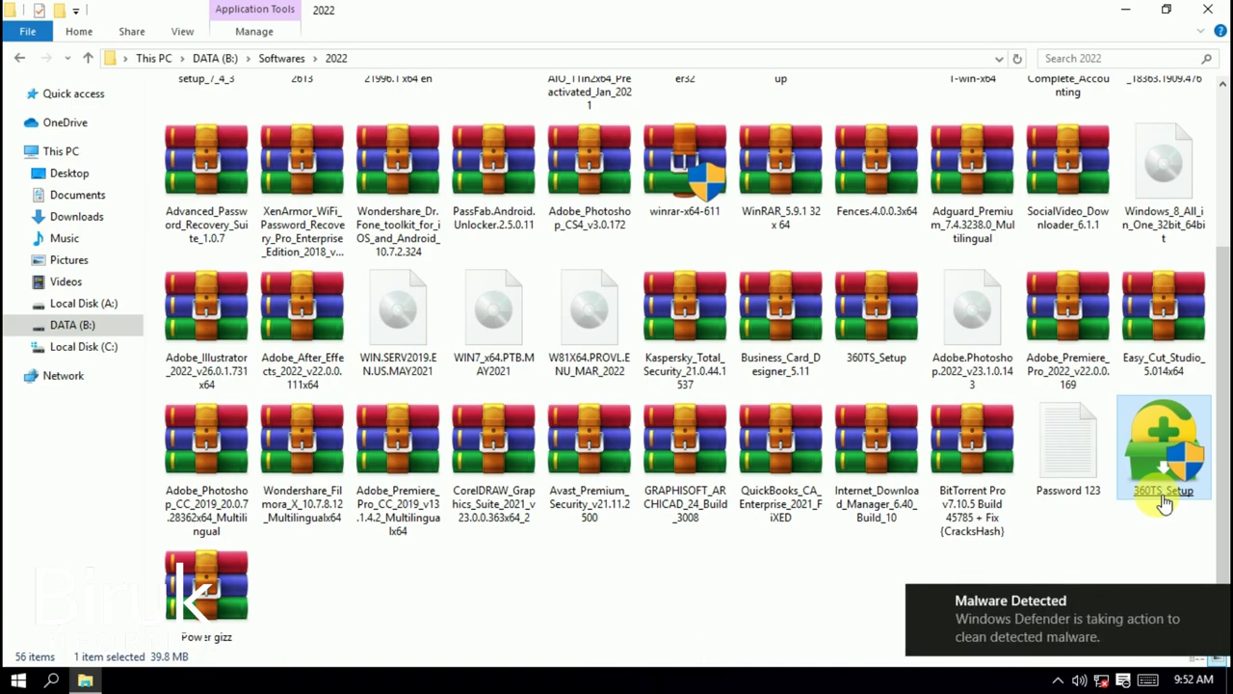
Run 360TS_Setup, approve the UAC prompt, and install 360 Total Security 8.0.
{"action": "double_click", "coordinate": [1164, 503]}
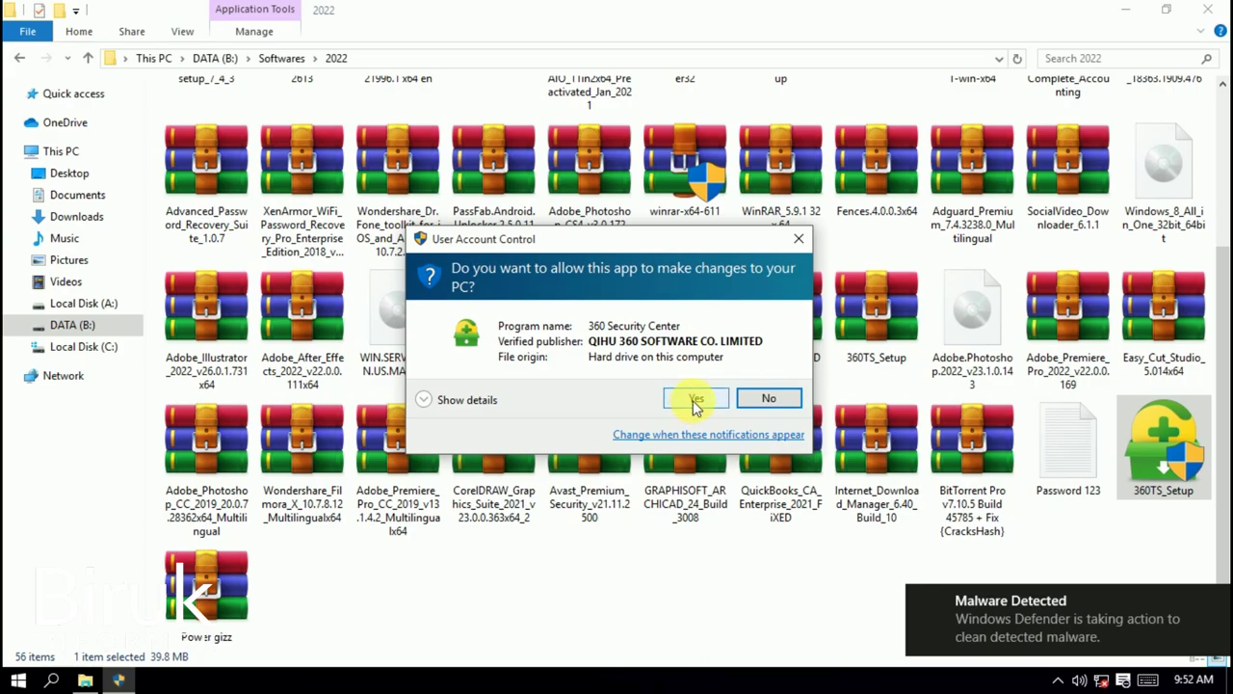
{"action": "left_click", "coordinate": [684, 400]}
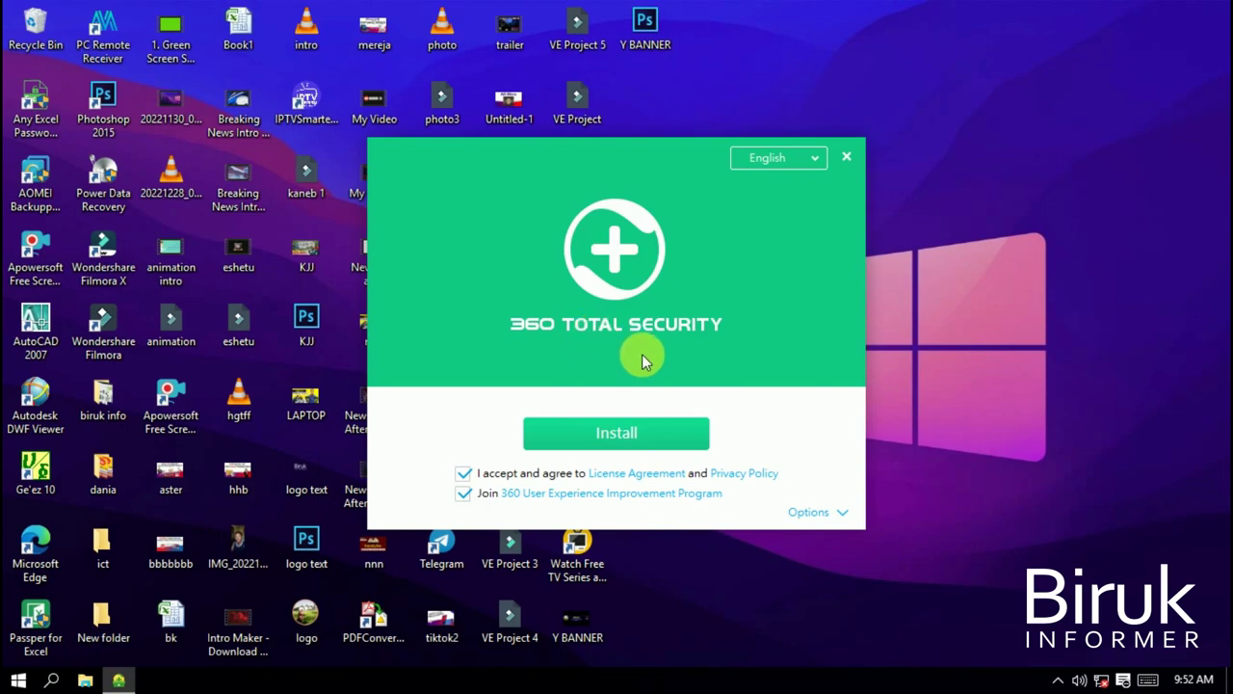
{"action": "left_click", "coordinate": [655, 433]}
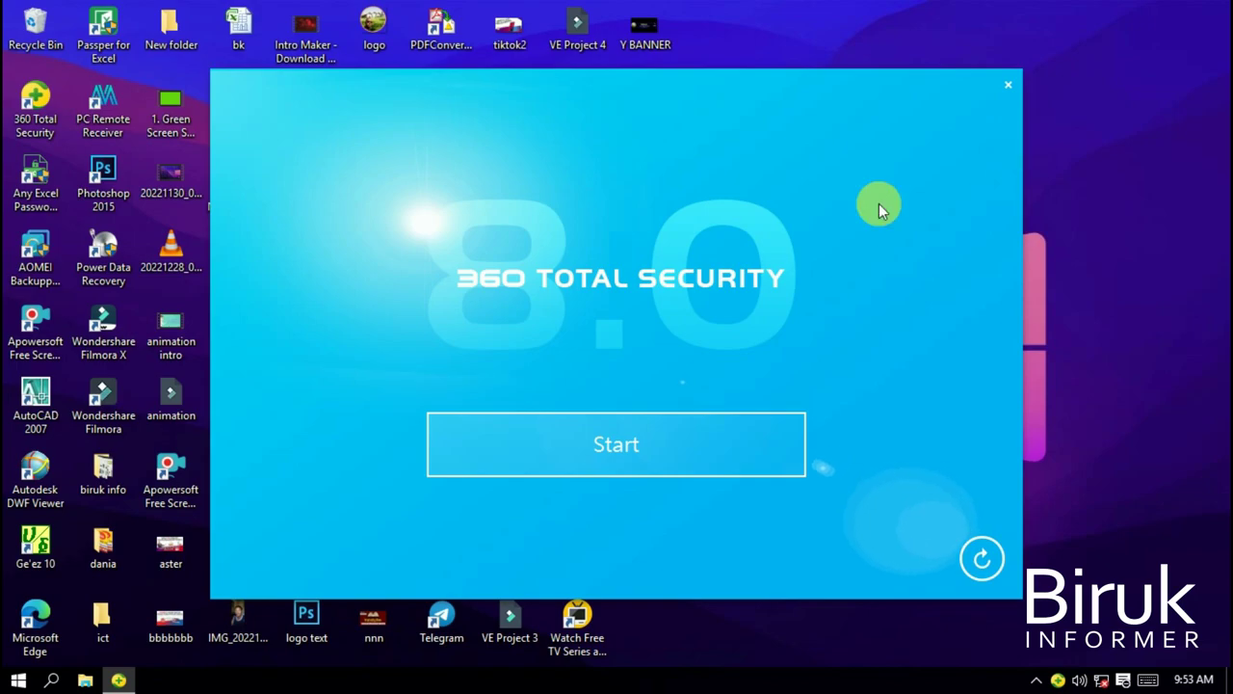
Enter the main 360 Total Security window from the welcome screen and move it right.
{"action": "left_click", "coordinate": [611, 453]}
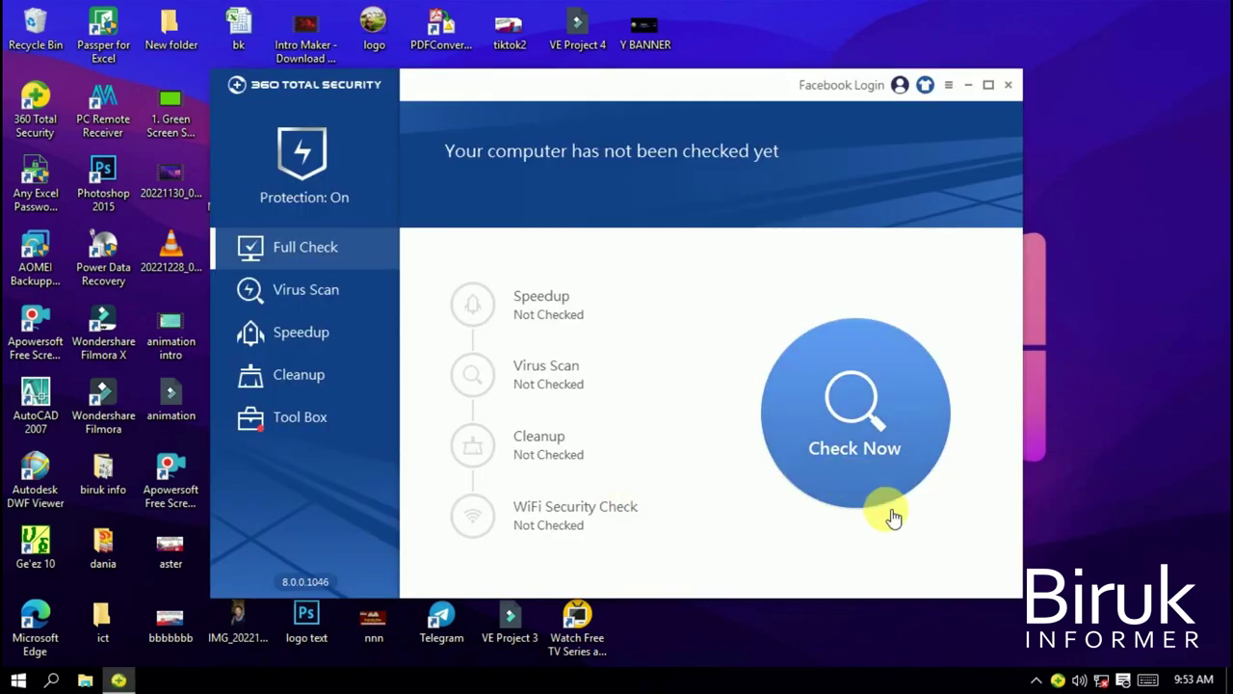
{"action": "left_click_drag", "start_coordinate": [675, 82], "coordinate": [763, 83]}
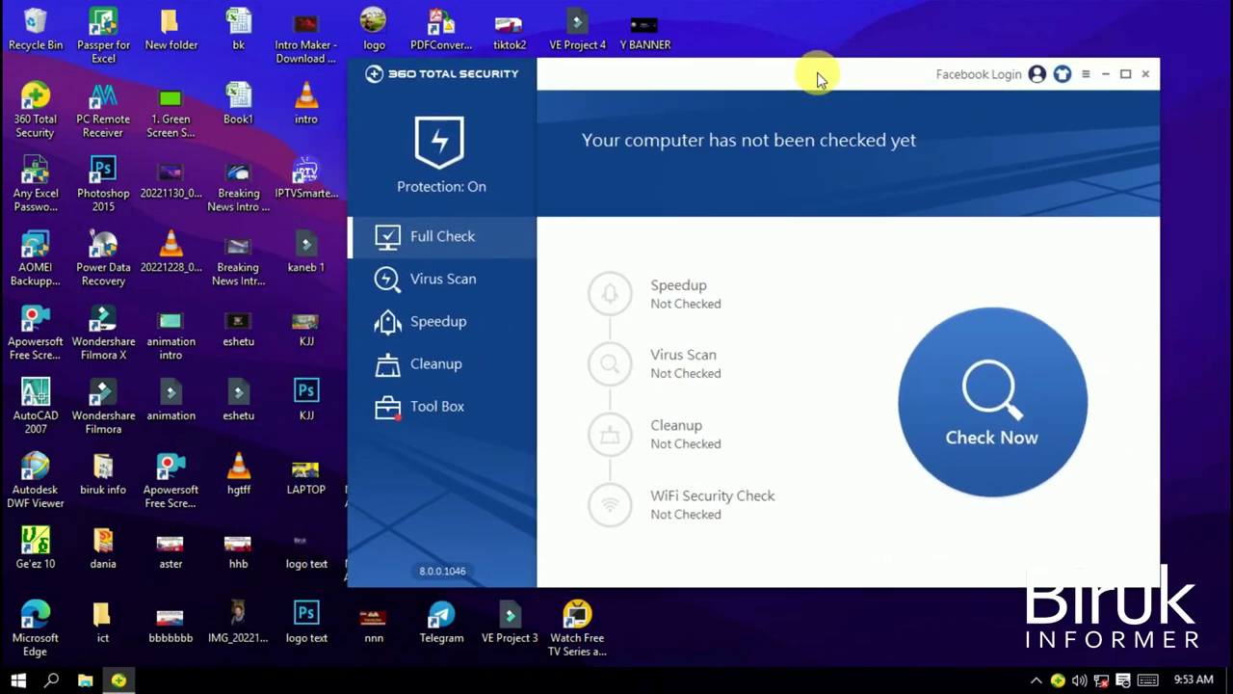
{"action": "left_click", "coordinate": [48, 99]}
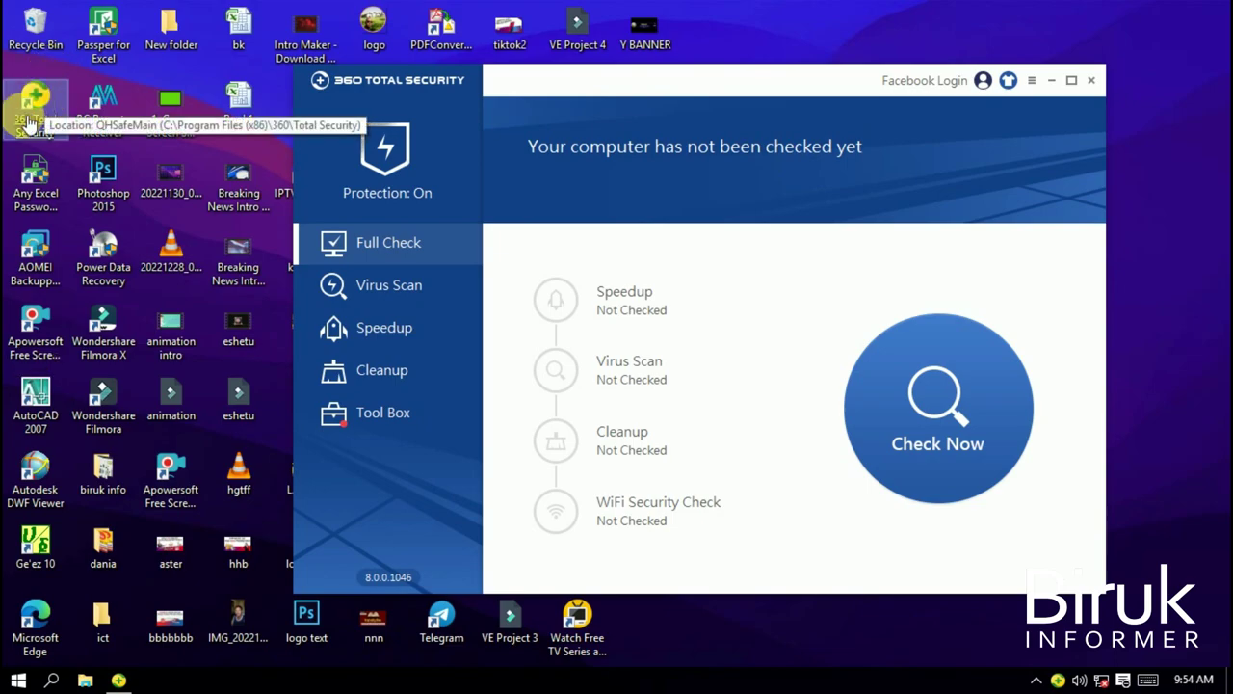
{"action": "mouse_move", "coordinate": [779, 81]}
{"action": "left_mouse_down"}
{"action": "mouse_move", "coordinate": [779, 67]}
{"action": "mouse_move", "coordinate": [805, 66]}
{"action": "mouse_move", "coordinate": [817, 93]}
{"action": "left_mouse_up"}
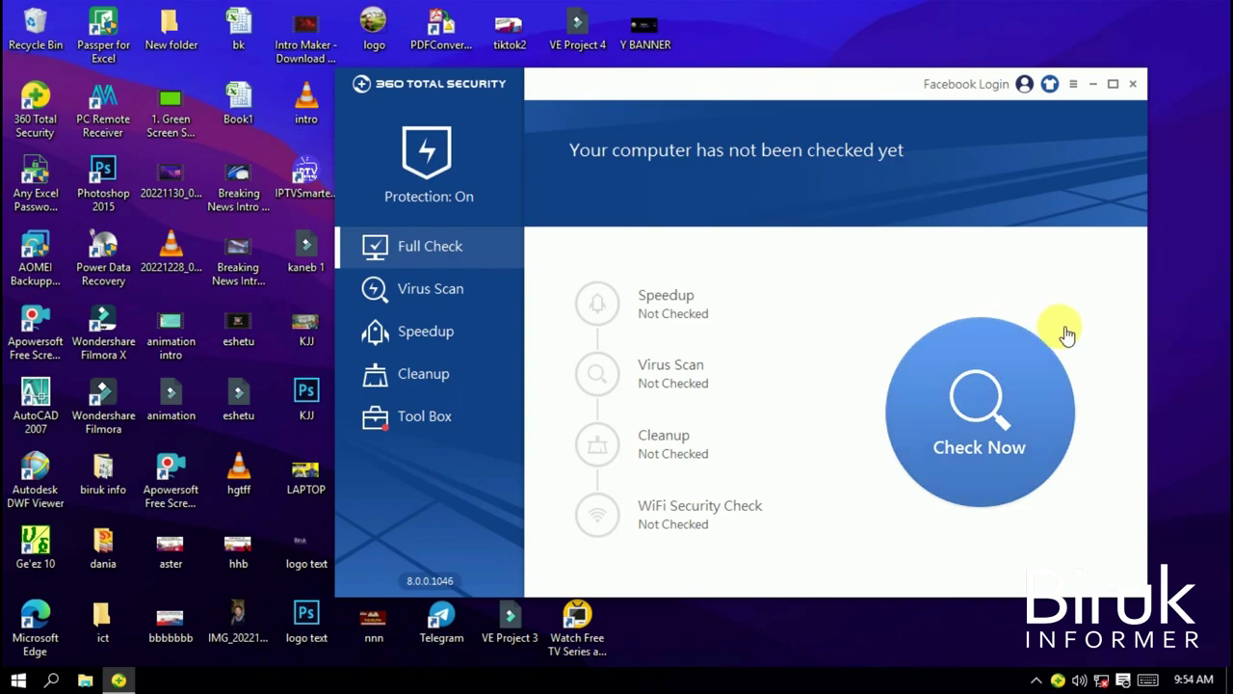
Start the Full Check scan, then right-click the desktop once it reaches 39%.
{"action": "left_click", "coordinate": [982, 401]}
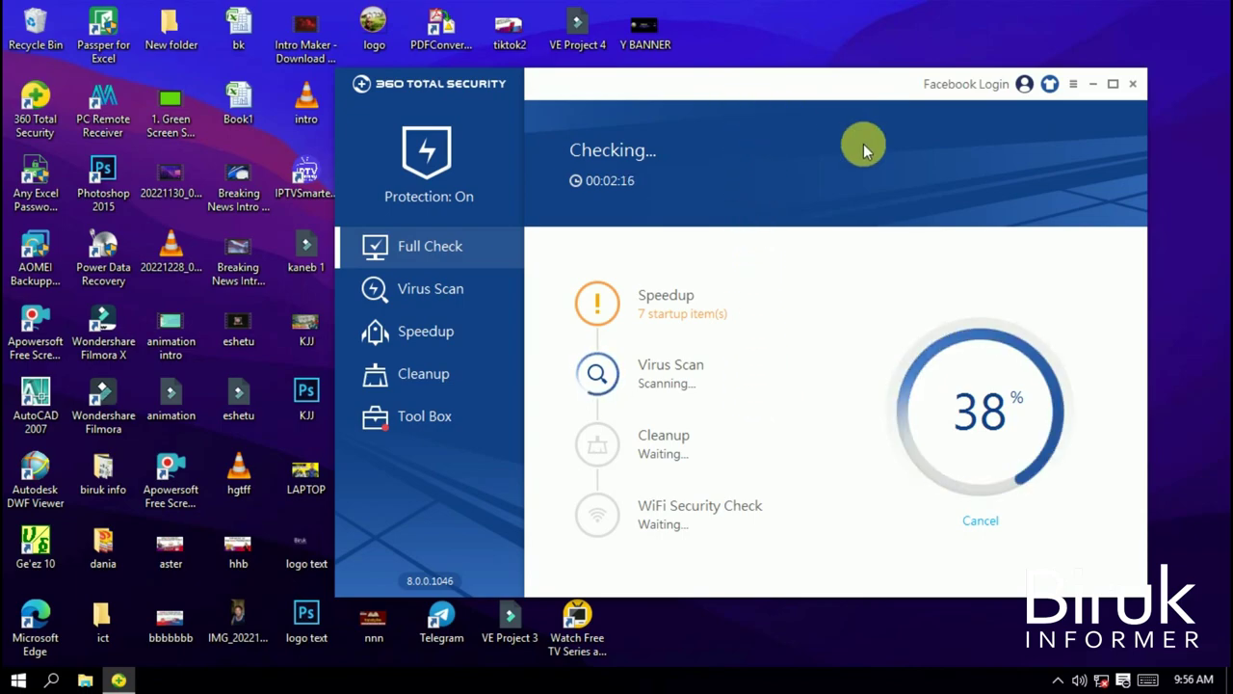
{"action": "right_click", "coordinate": [1187, 220]}
Refresh the desktop and shift the scanning 360 Total Security window left.
{"action": "left_click", "coordinate": [1174, 272]}
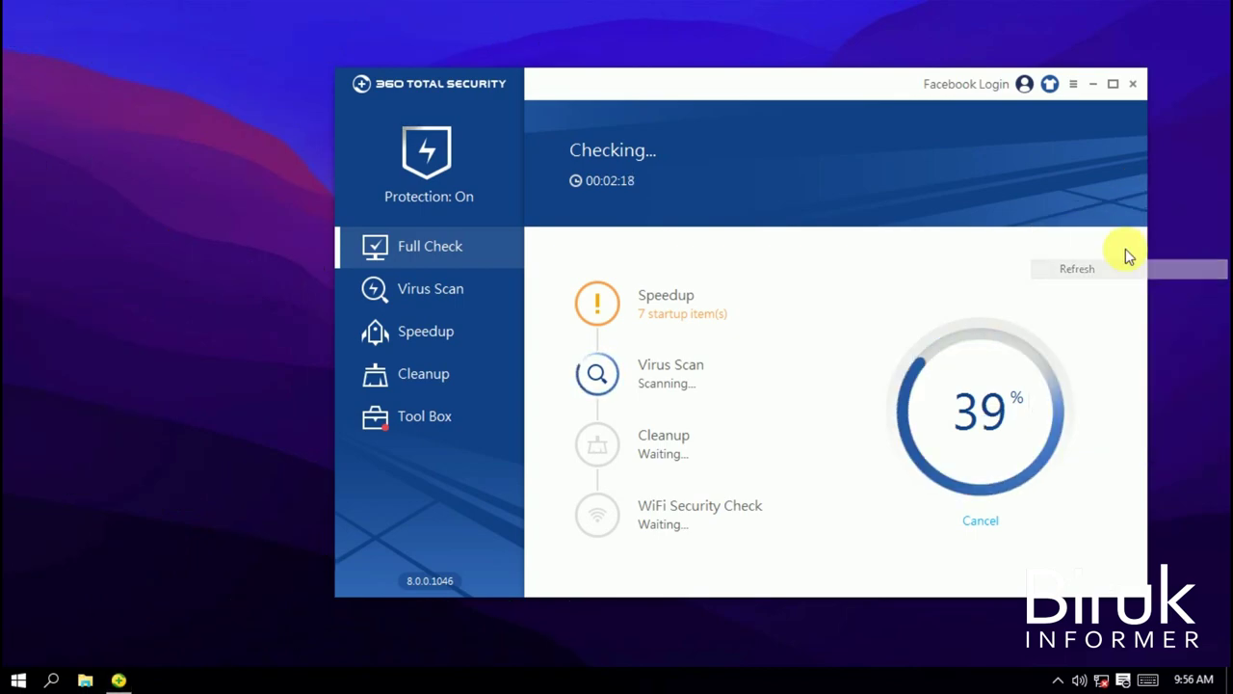
{"action": "mouse_move", "coordinate": [832, 74]}
{"action": "left_mouse_down"}
{"action": "mouse_move", "coordinate": [785, 91]}
{"action": "mouse_move", "coordinate": [788, 147]}
{"action": "mouse_move", "coordinate": [771, 76]}
{"action": "left_mouse_up"}
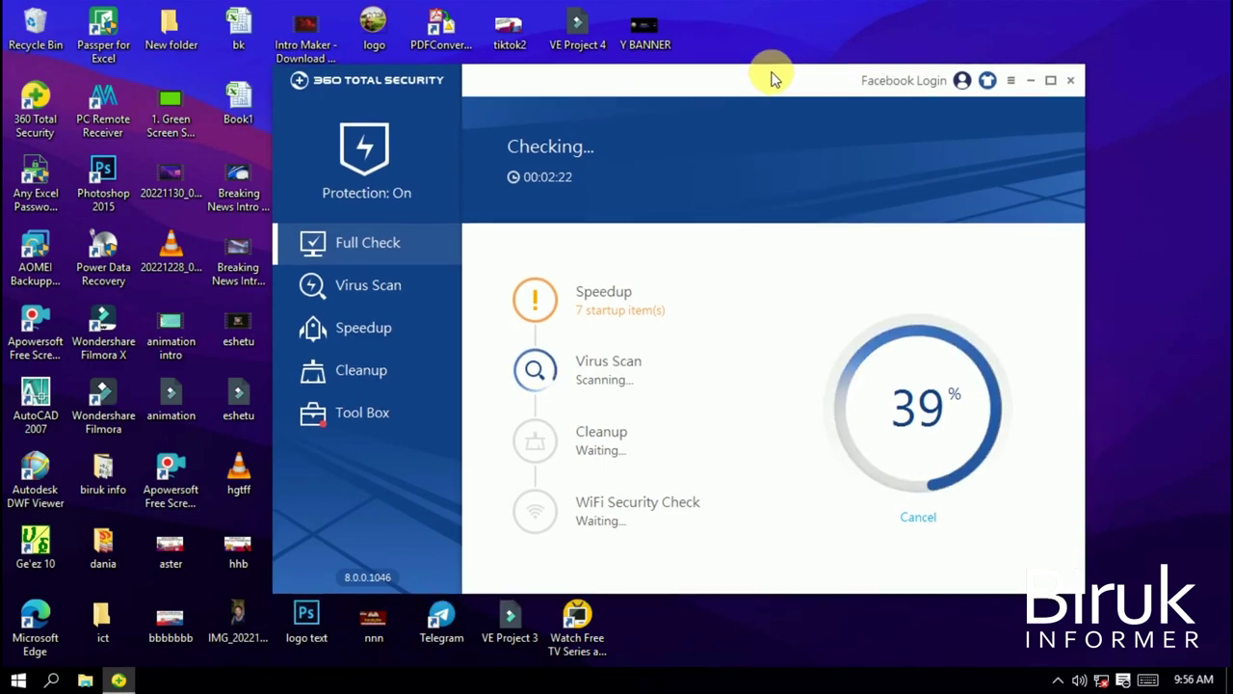